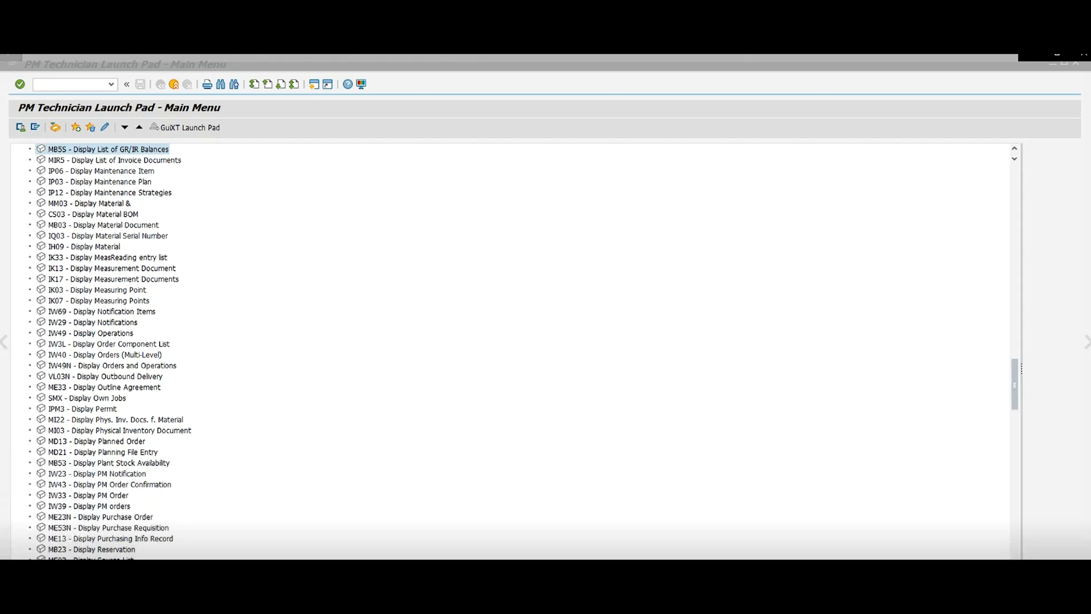
# Launch transaction IP42 to create a maintenance plan.
pyautogui.click(87, 83)
pyautogui.write('i')
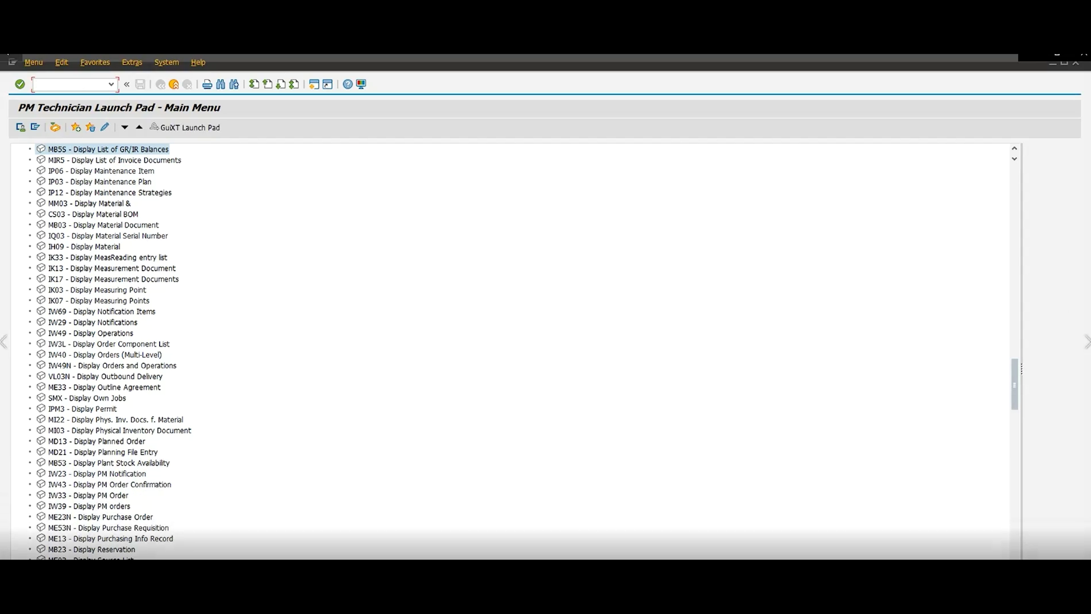
pyautogui.write('p42')
pyautogui.press('Return')
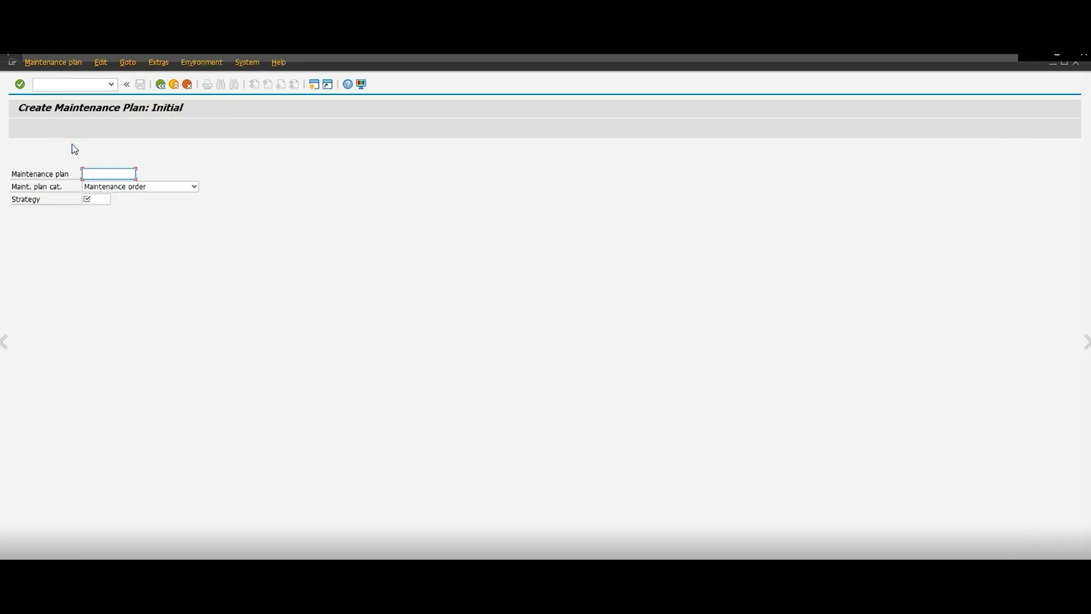
# Choose plan category Maintenance order with strategy 5446TB and continue to the plan details.
pyautogui.click(124, 189)
pyautogui.click(109, 209)
pyautogui.write('54')
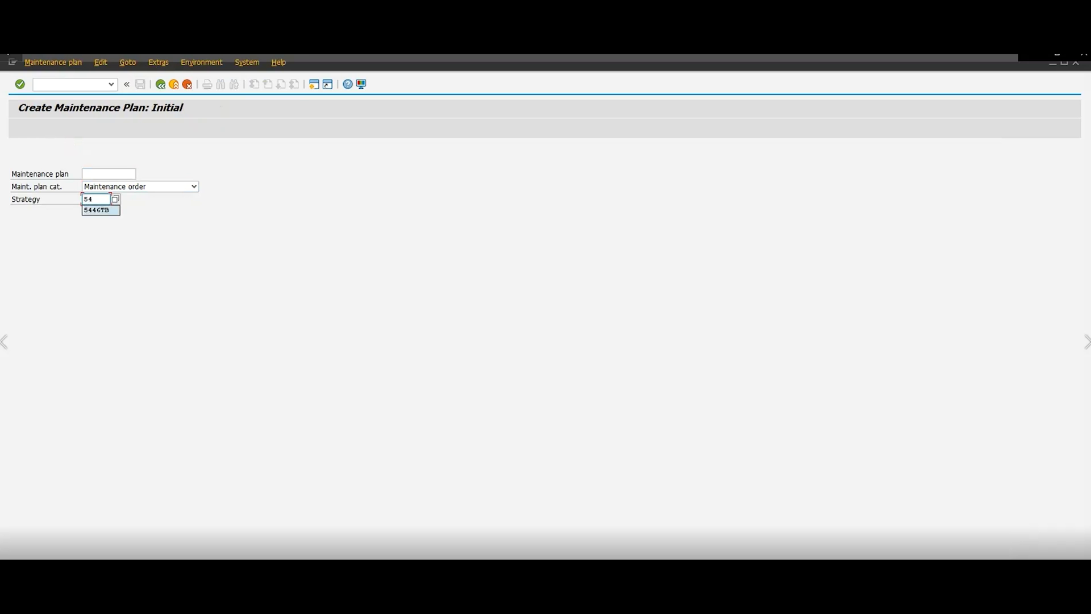
pyautogui.press('Down')
pyautogui.press('Return')
pyautogui.press('Return')
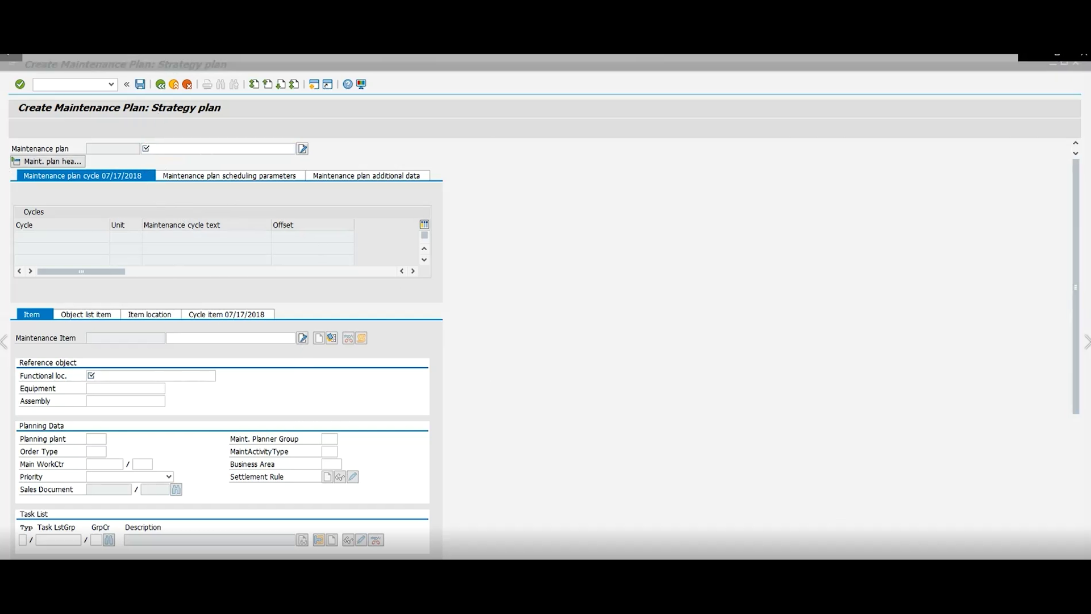
# Enter '1W MAINT SHOP 5S TASKS: CELL 1' as the plan description, fixing a typo.
pyautogui.click(145, 149)
pyautogui.write('1')
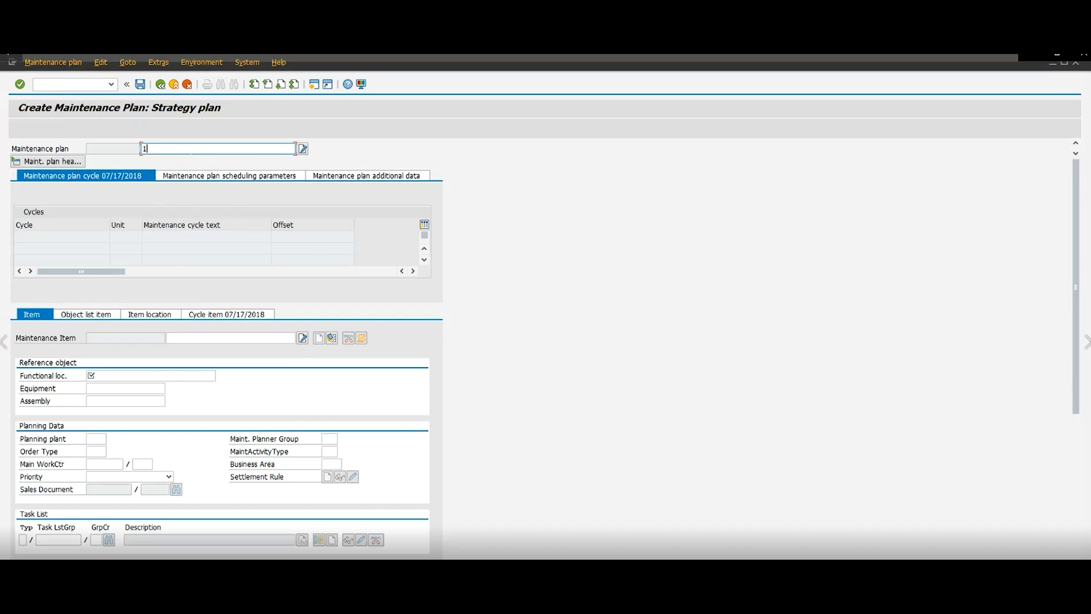
pyautogui.write('W MAINT SHOP 5S TASKC')
pyautogui.press('BackSpace')
pyautogui.write('S: CELL 1')
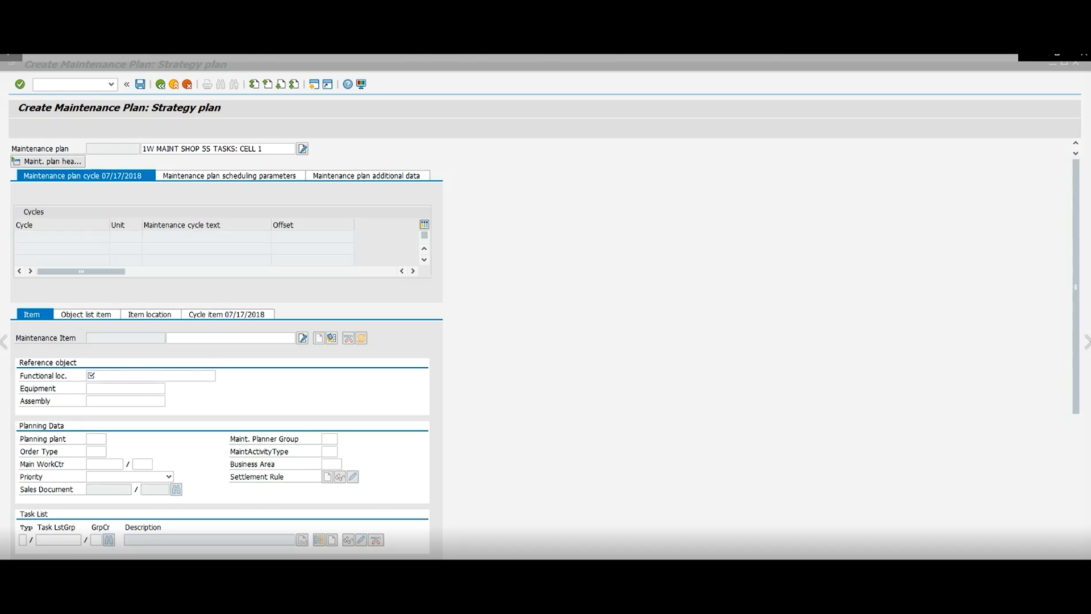
# Set functional location 5446-UTL-BLD-SHP and planner group PLB on the plan item.
pyautogui.click(114, 375)
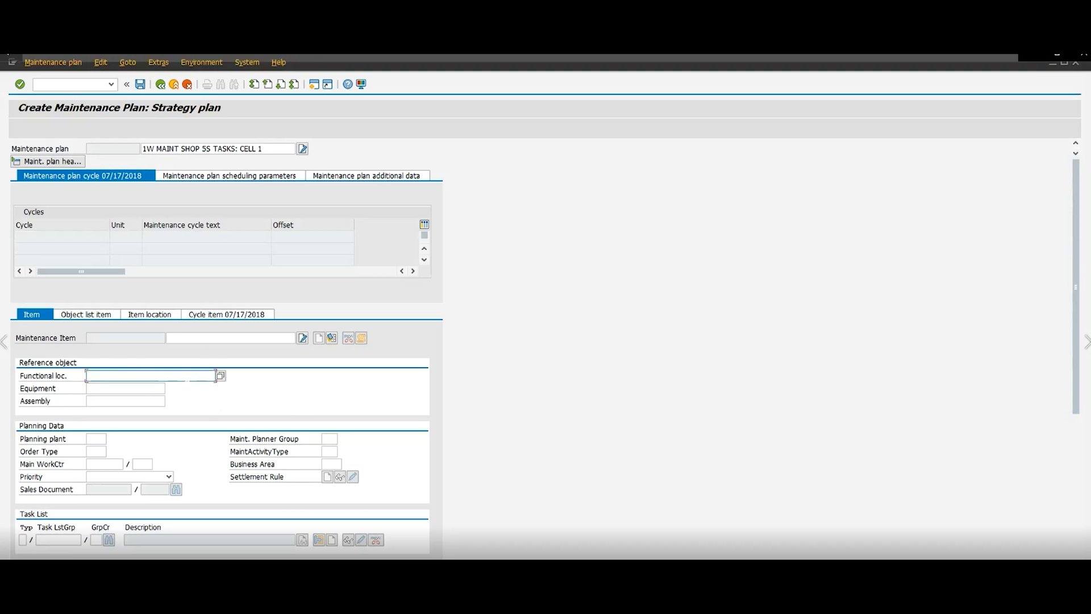
pyautogui.write('5446-UTL-BLD-SHP')
pyautogui.press('Return')
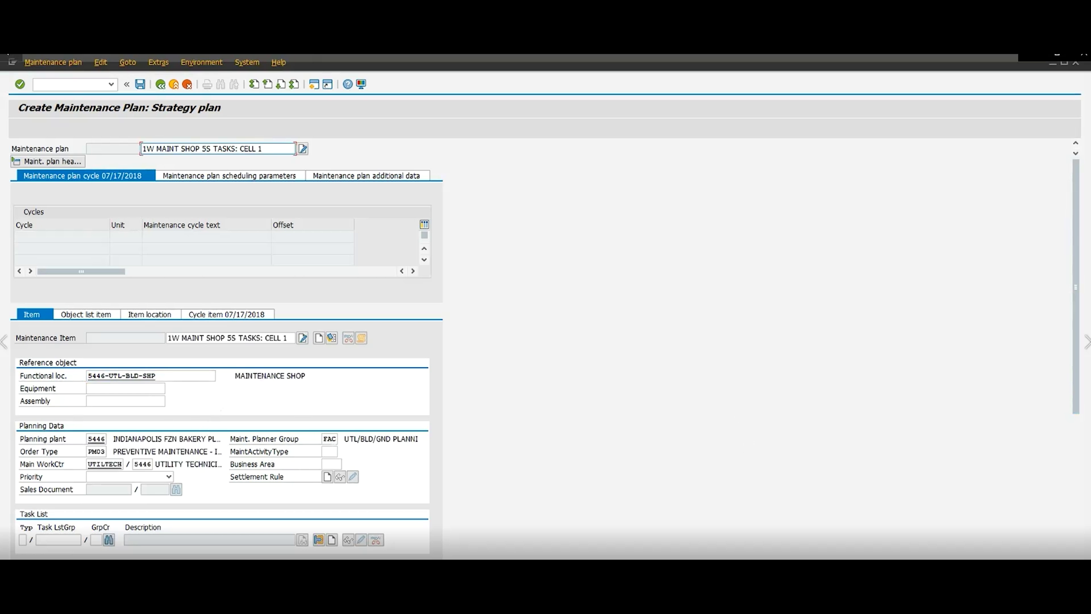
pyautogui.click(329, 439)
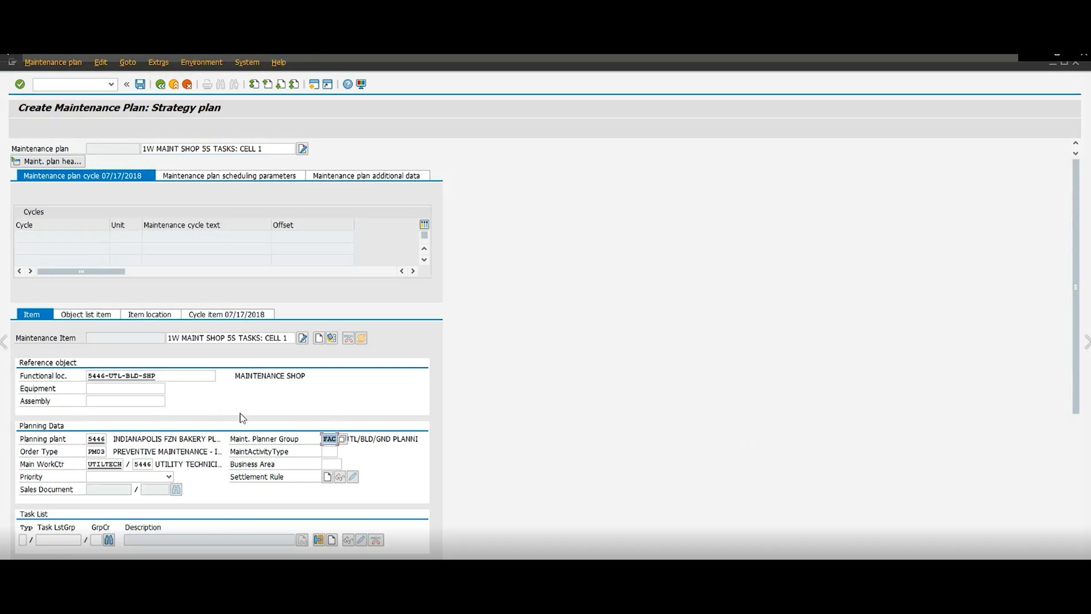
pyautogui.write('PLB')
# Select order type PM07 and maintenance activity type TSK (GENERAL TASK) from the value lists.
pyautogui.click(99, 452)
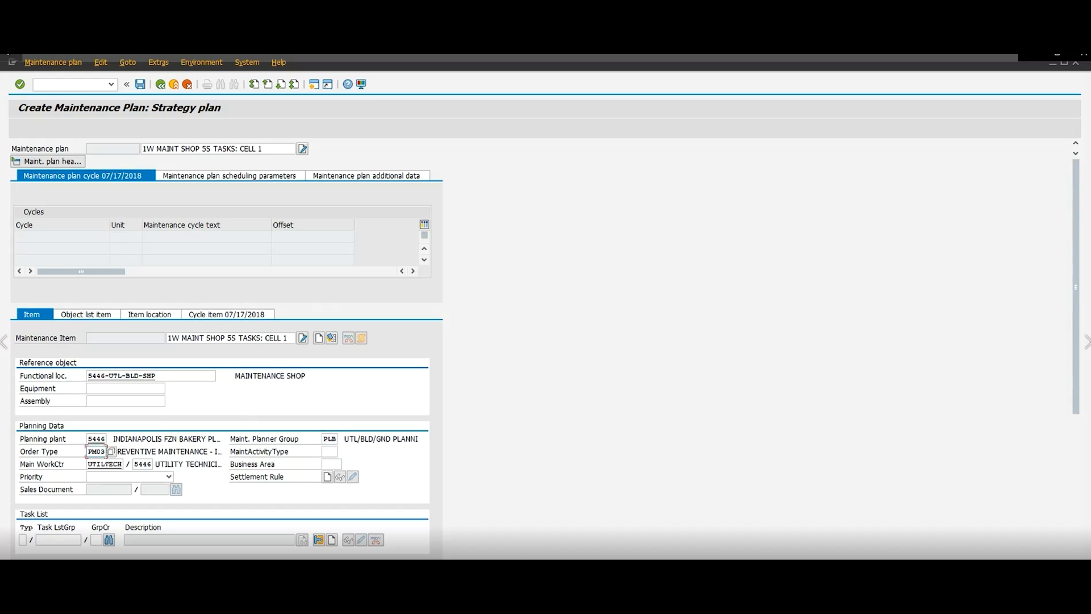
pyautogui.click(111, 451)
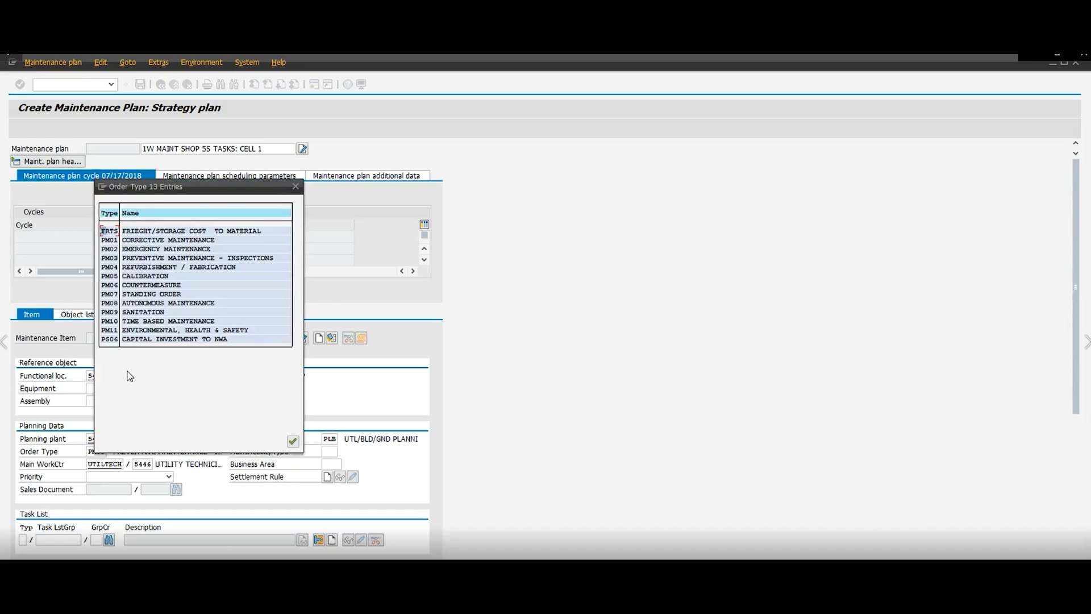
pyautogui.doubleClick(111, 294)
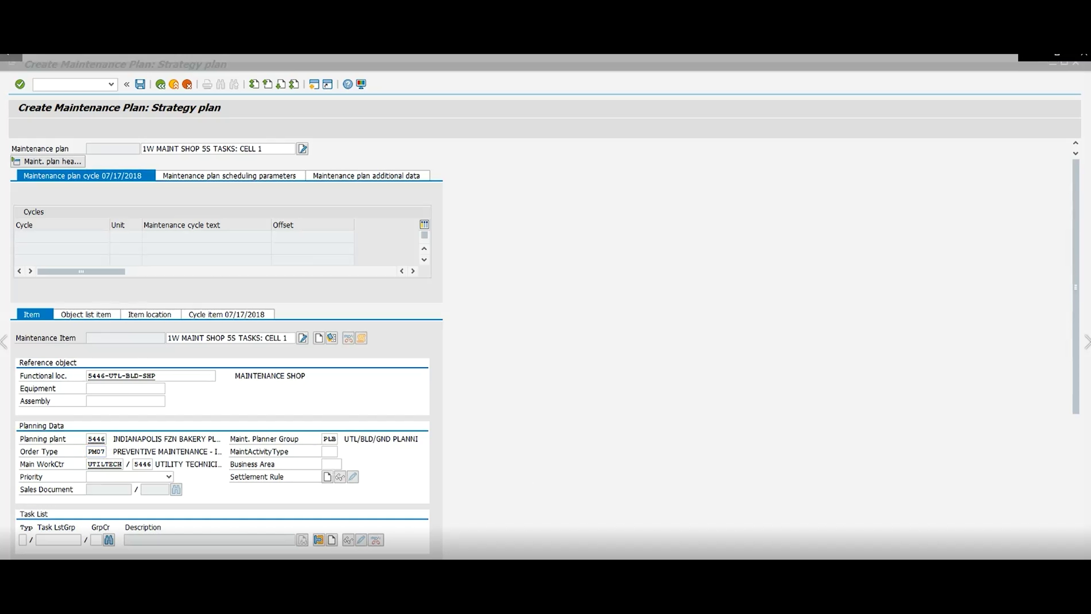
pyautogui.click(331, 452)
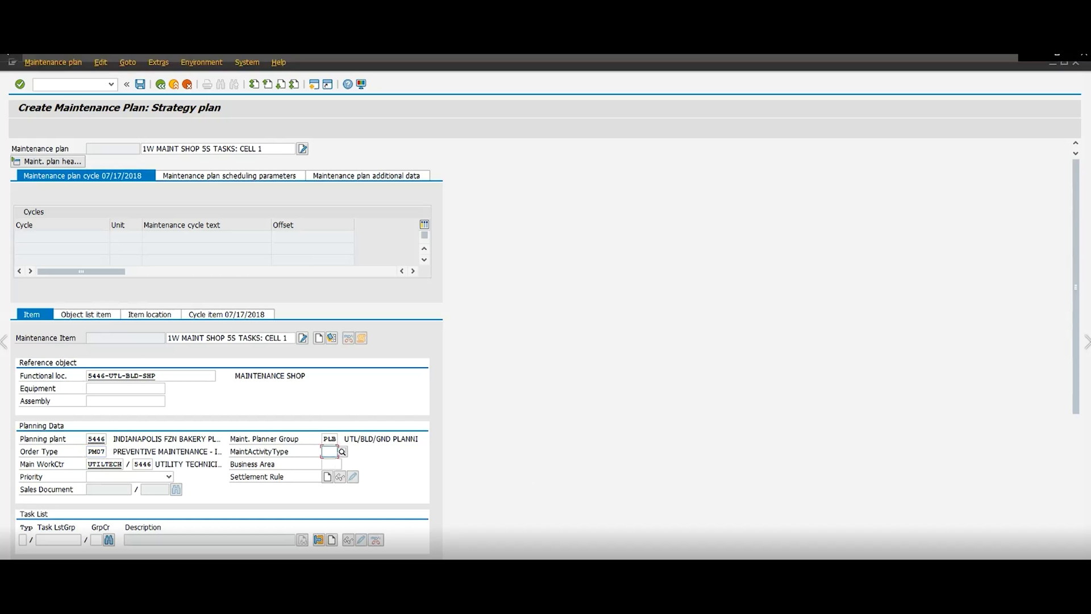
pyautogui.click(343, 453)
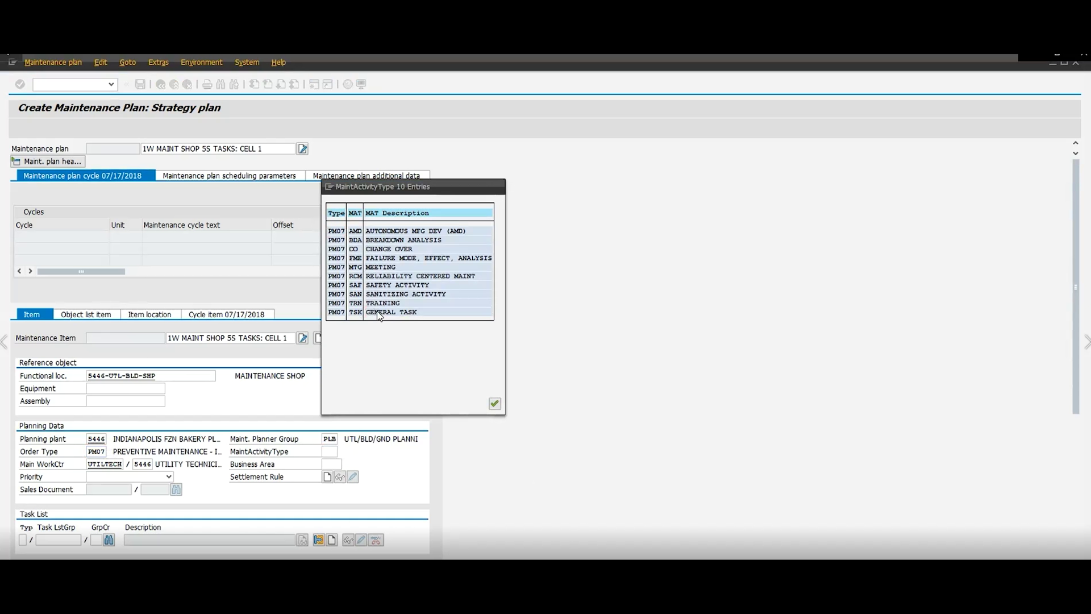
pyautogui.doubleClick(380, 313)
pyautogui.click(343, 451)
pyautogui.doubleClick(385, 314)
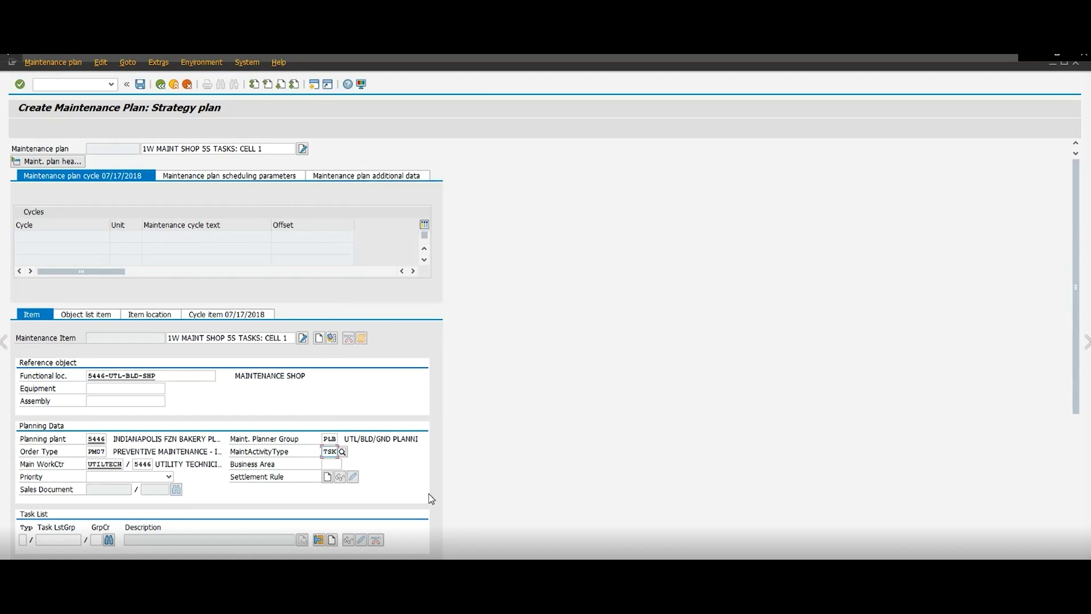
# Set priority 2-Next Weeks Schedule and assign task list SHOP5446 counter 6, sorted newest first.
pyautogui.click(168, 479)
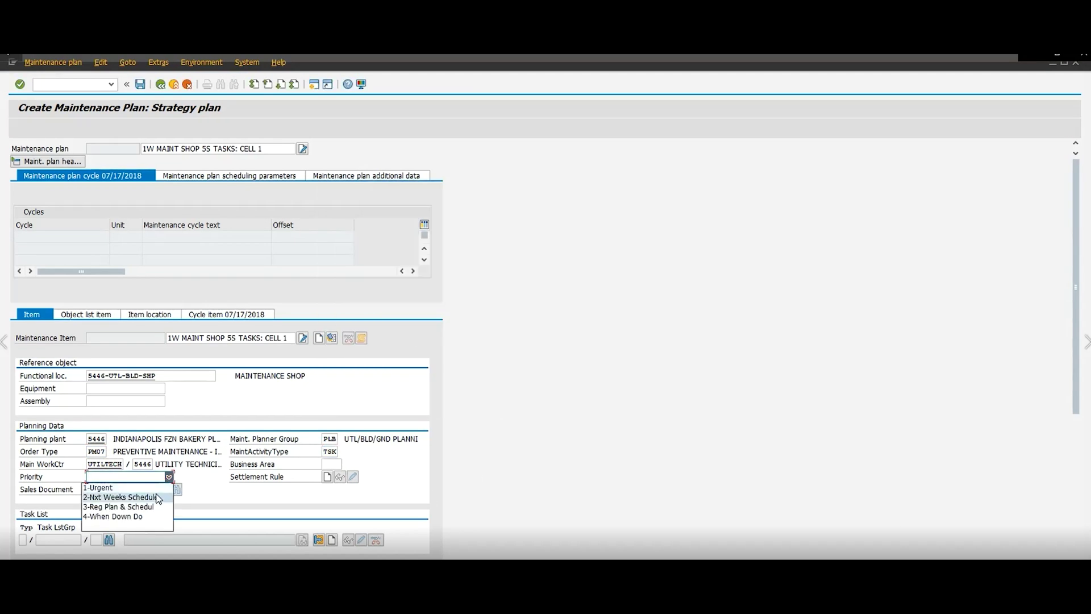
pyautogui.click(159, 499)
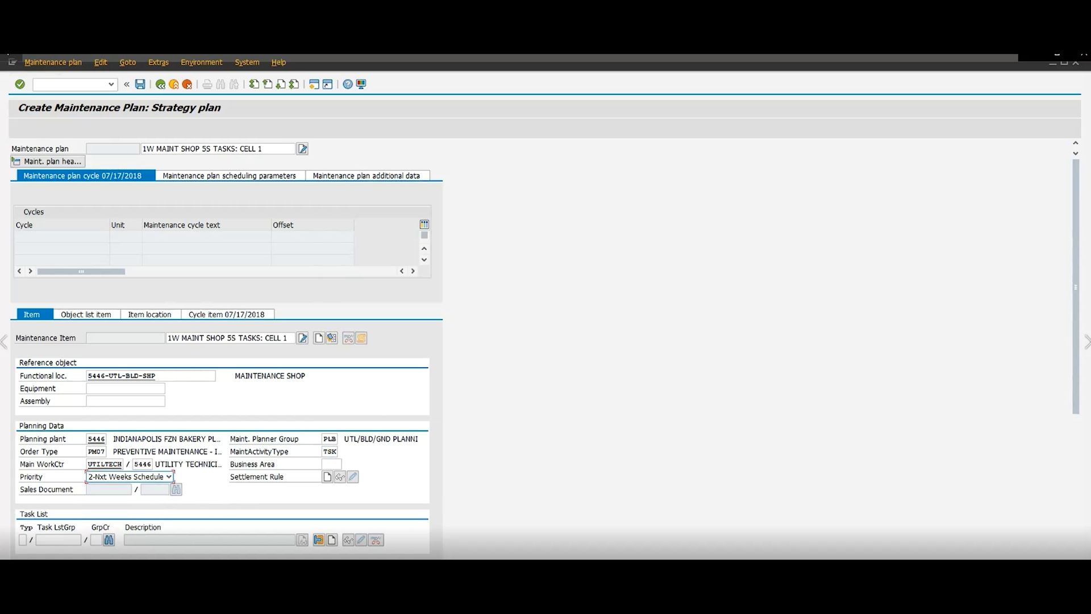
pyautogui.click(108, 540)
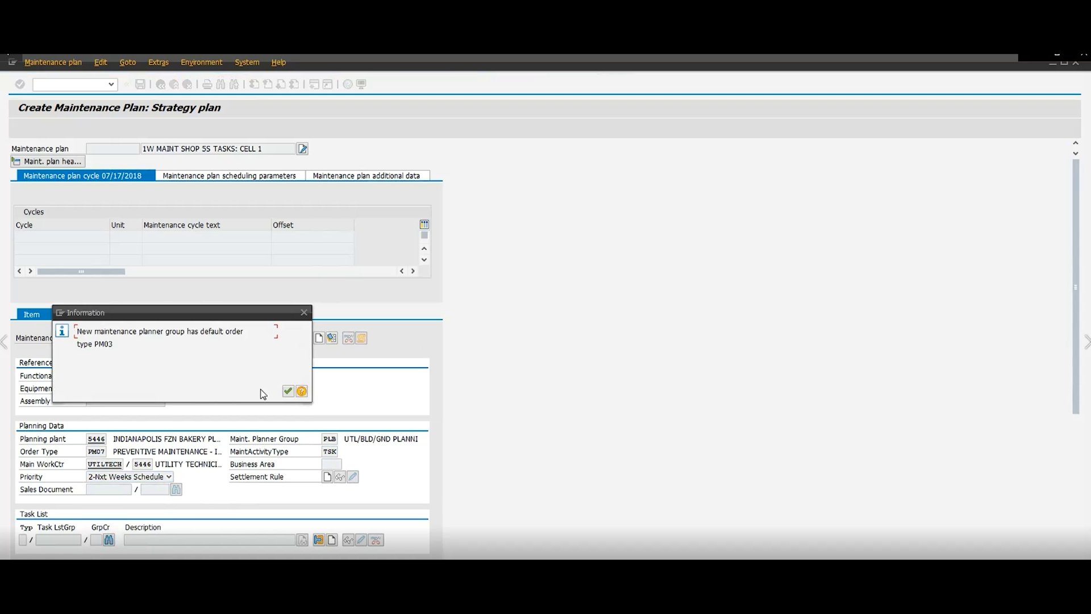
pyautogui.click(284, 393)
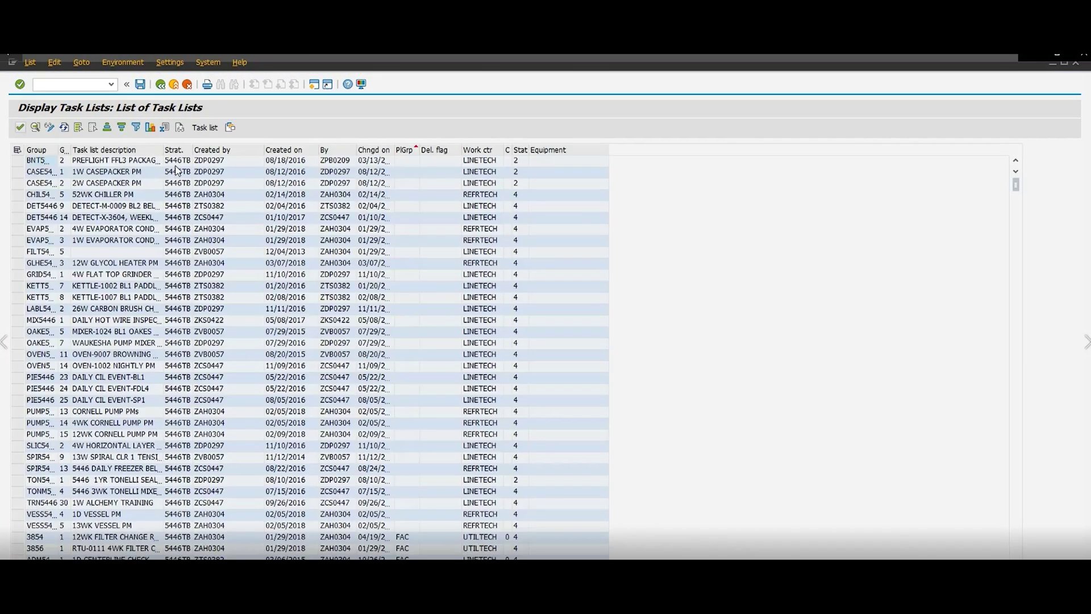
pyautogui.click(301, 151)
pyautogui.rightClick(302, 152)
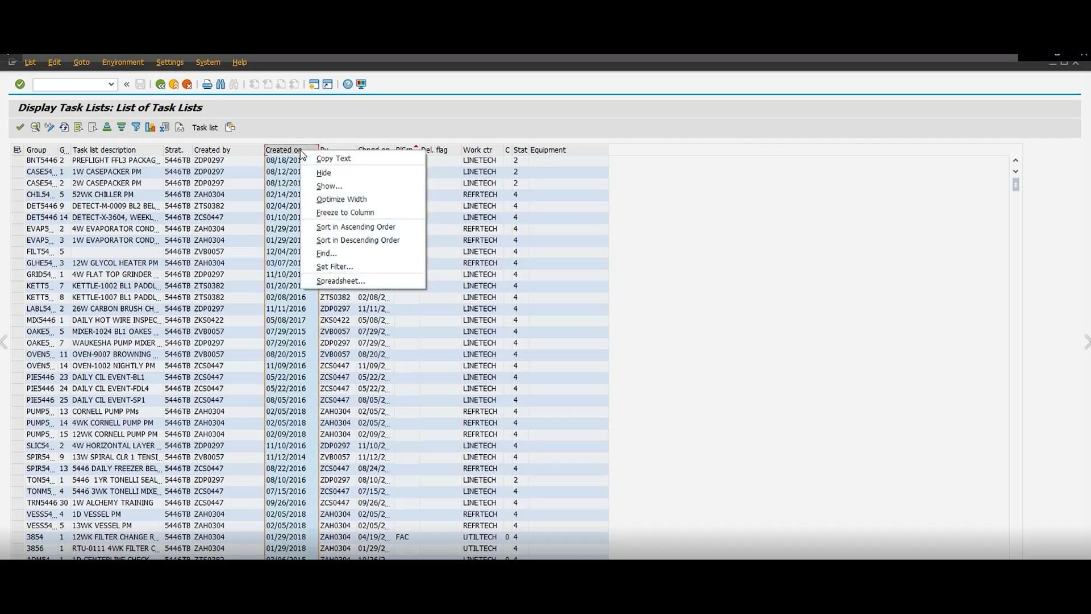
pyautogui.click(341, 241)
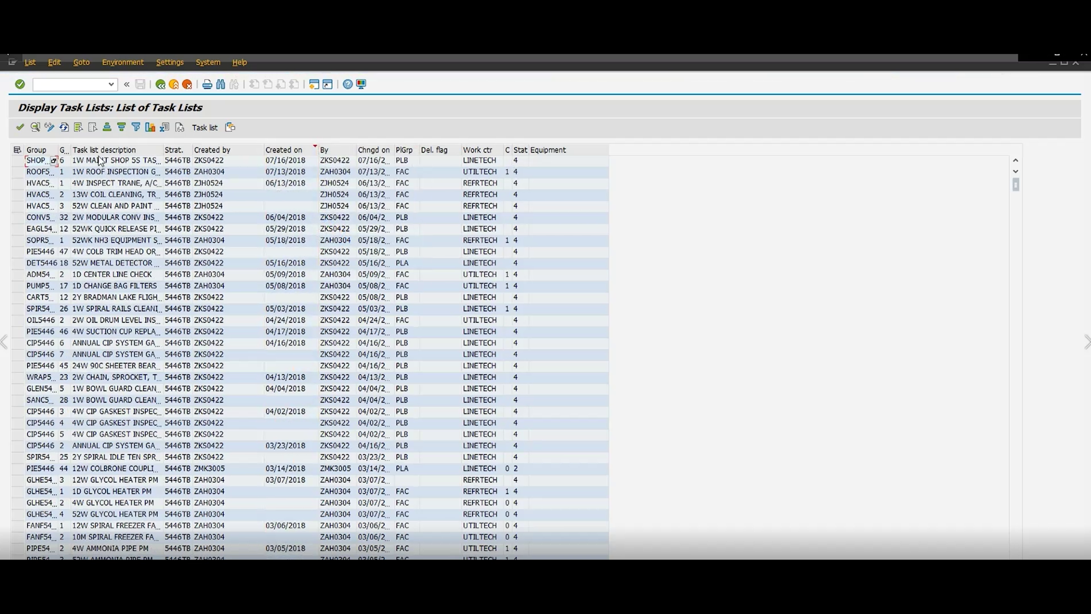
pyautogui.doubleClick(36, 163)
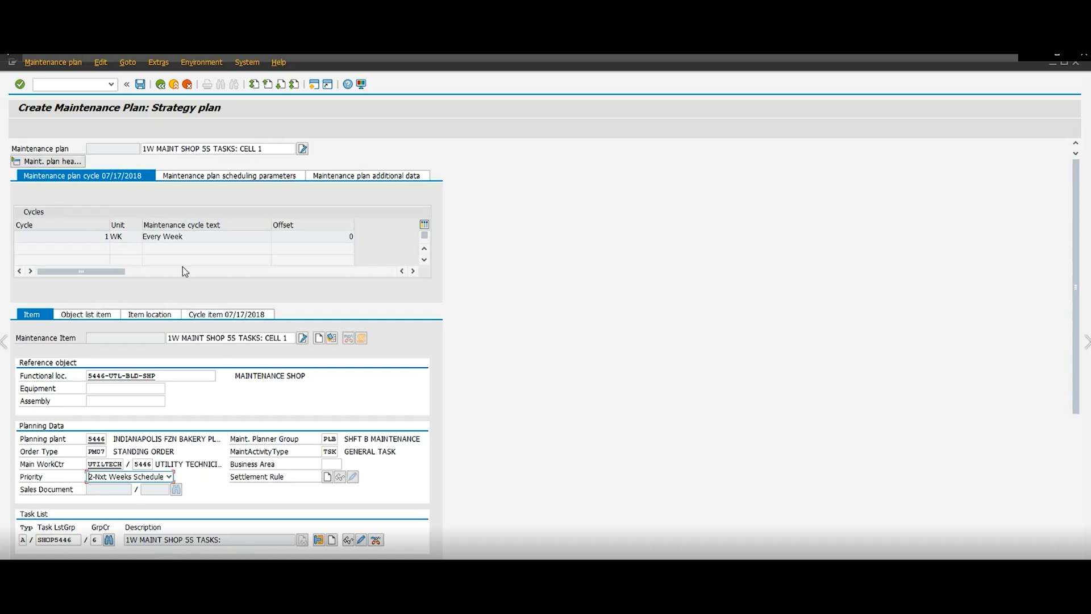
# Set the call horizon to 100% in the plan's scheduling parameters.
pyautogui.click(253, 177)
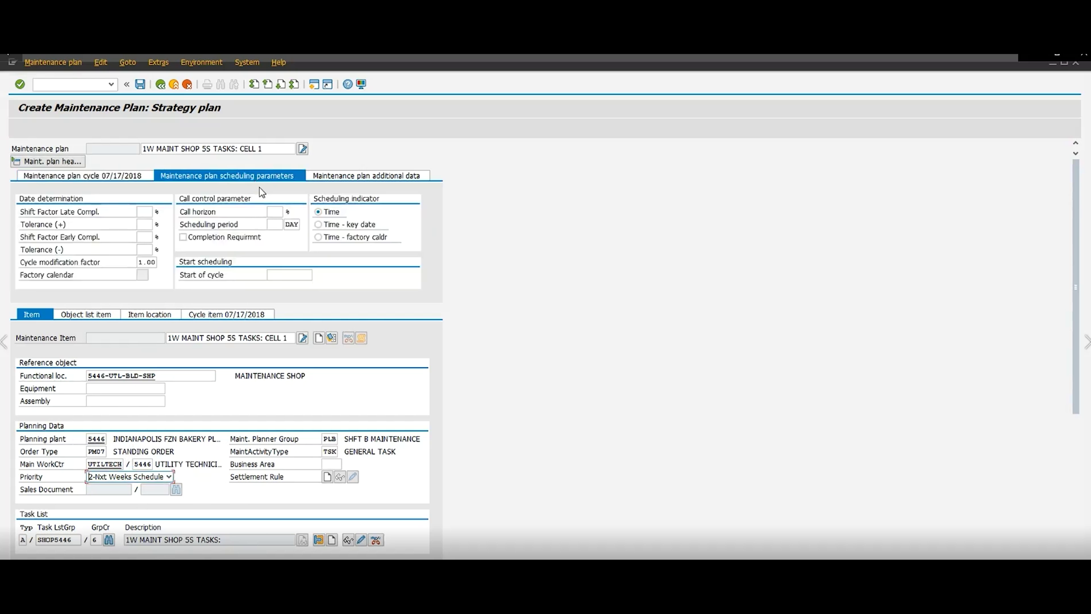
pyautogui.click(273, 212)
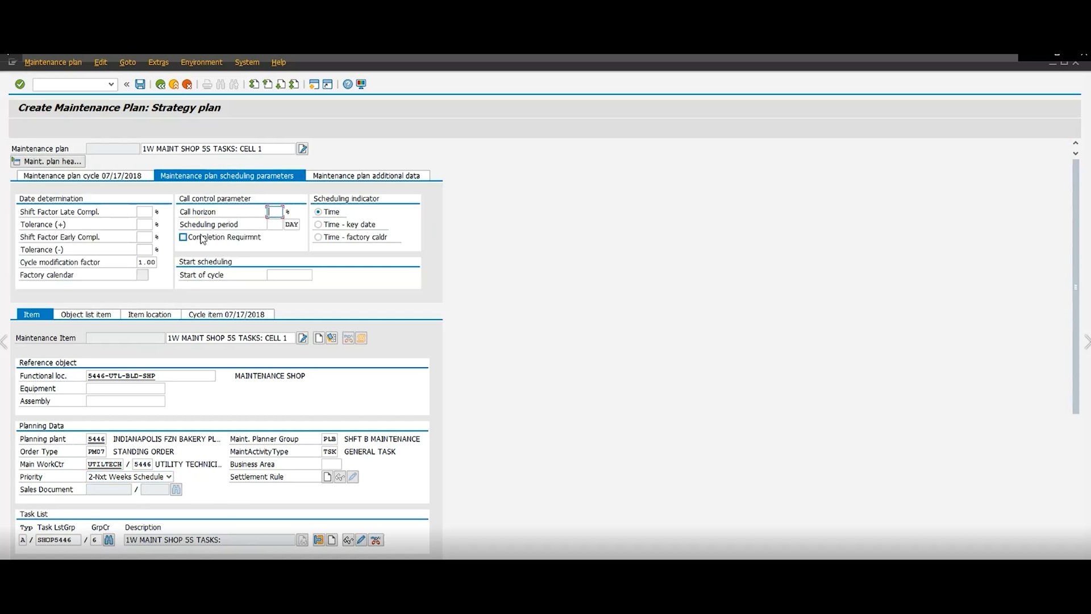
pyautogui.write('10')
pyautogui.press('Down')
pyautogui.press('Return')
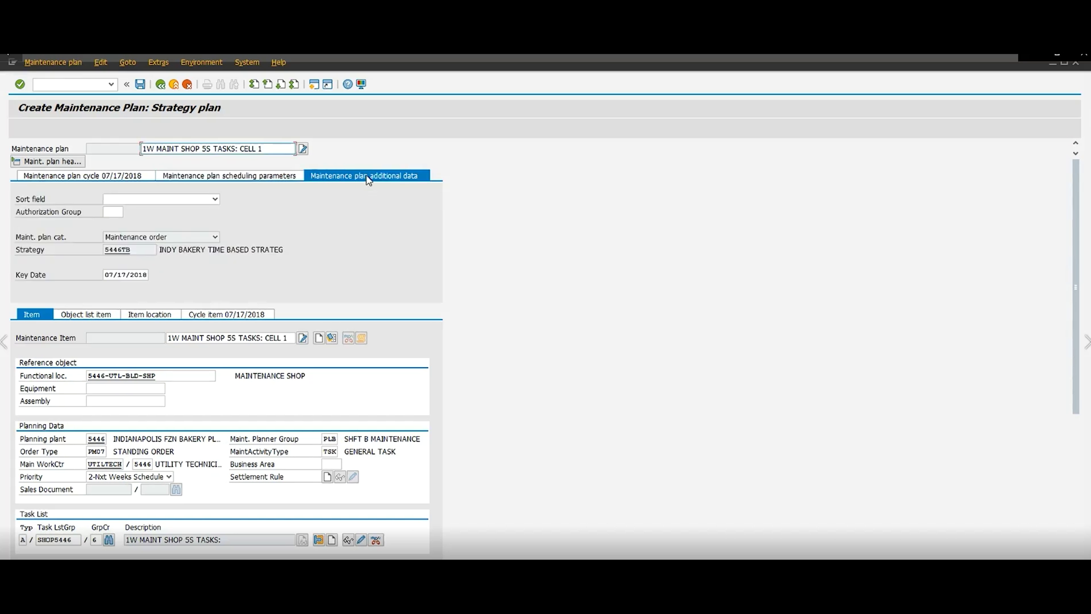
# Set sort field 5446 - MAINTENANCE and authorization group PLNT on the additional data.
pyautogui.click(183, 199)
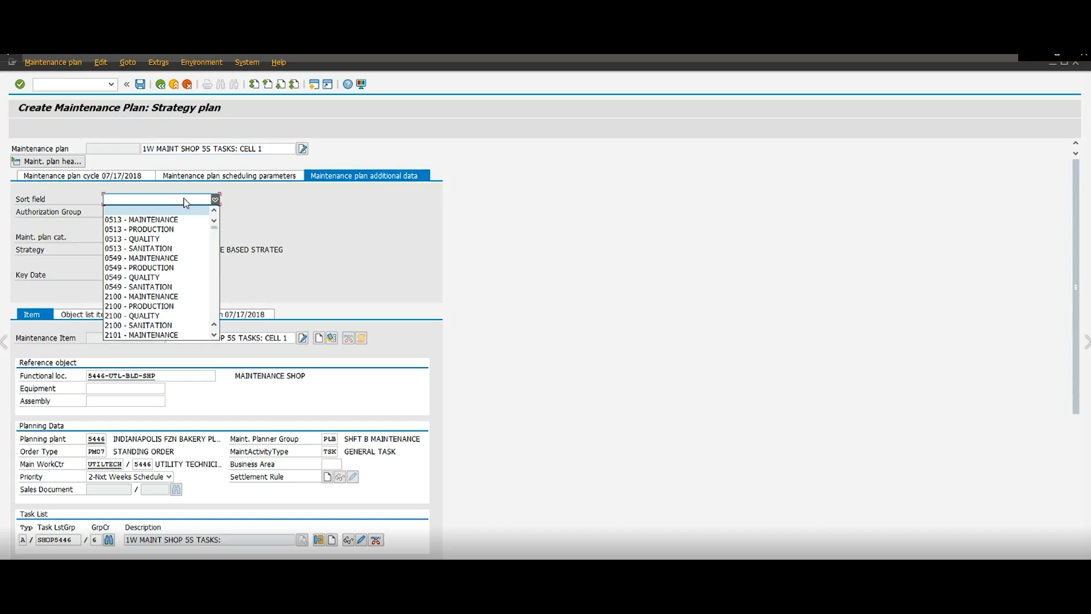
pyautogui.write('5446')
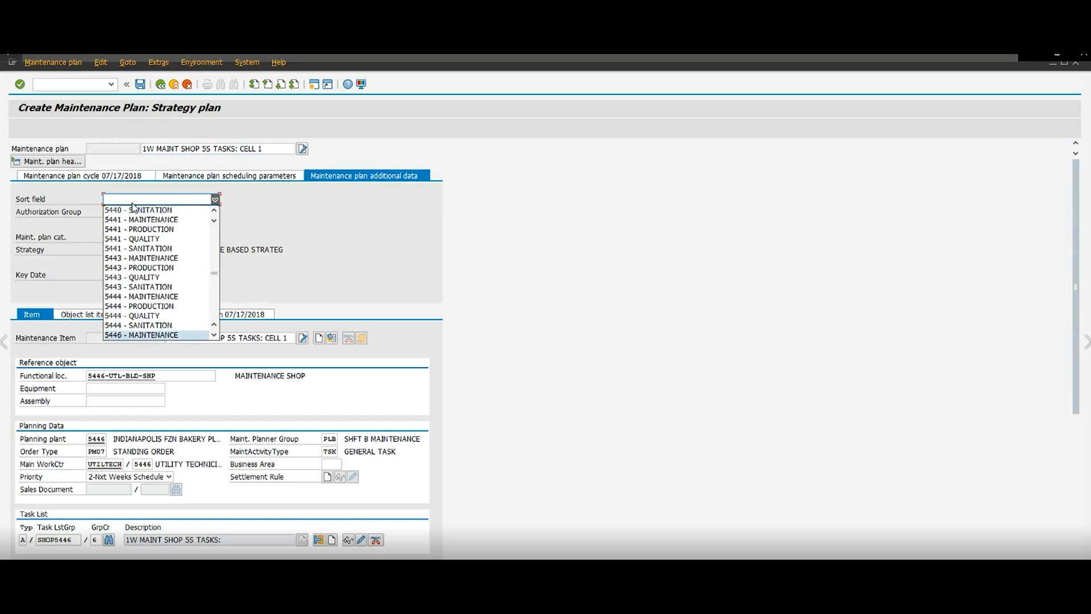
pyautogui.click(151, 335)
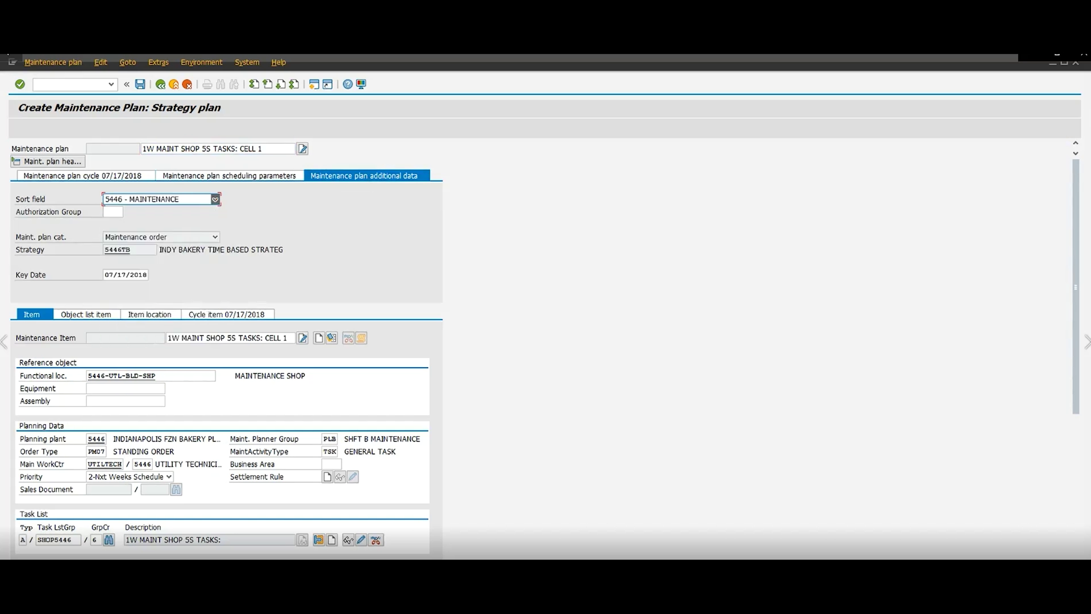
pyautogui.click(112, 212)
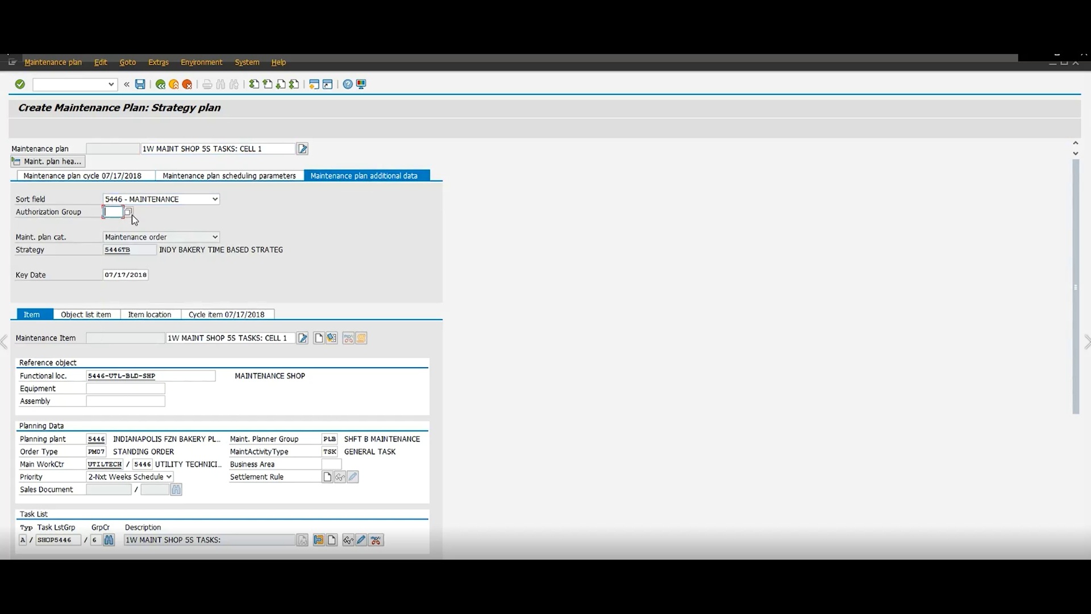
pyautogui.click(128, 212)
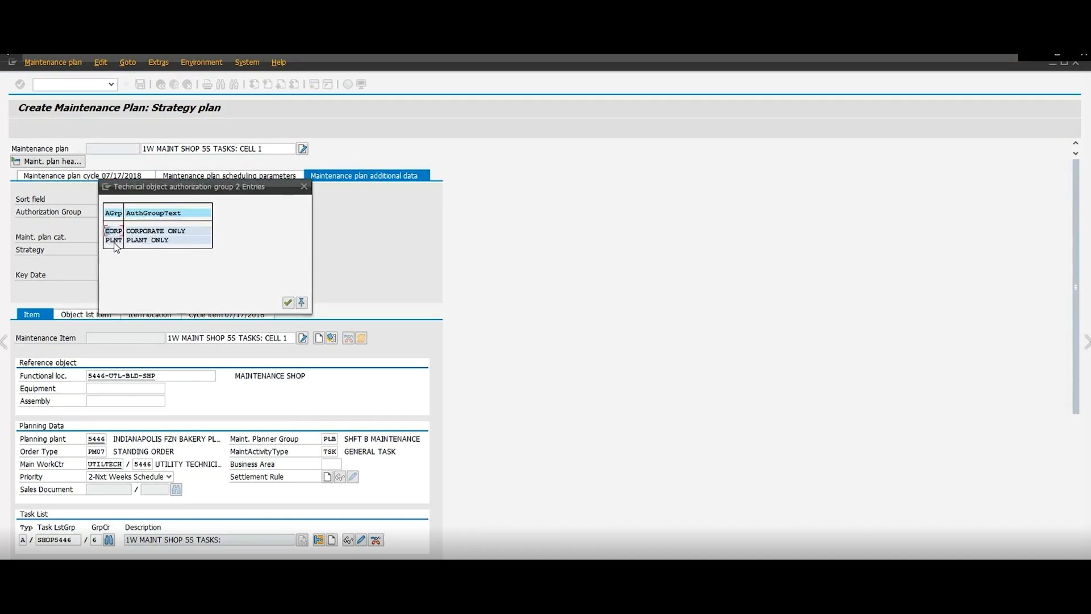
pyautogui.click(304, 186)
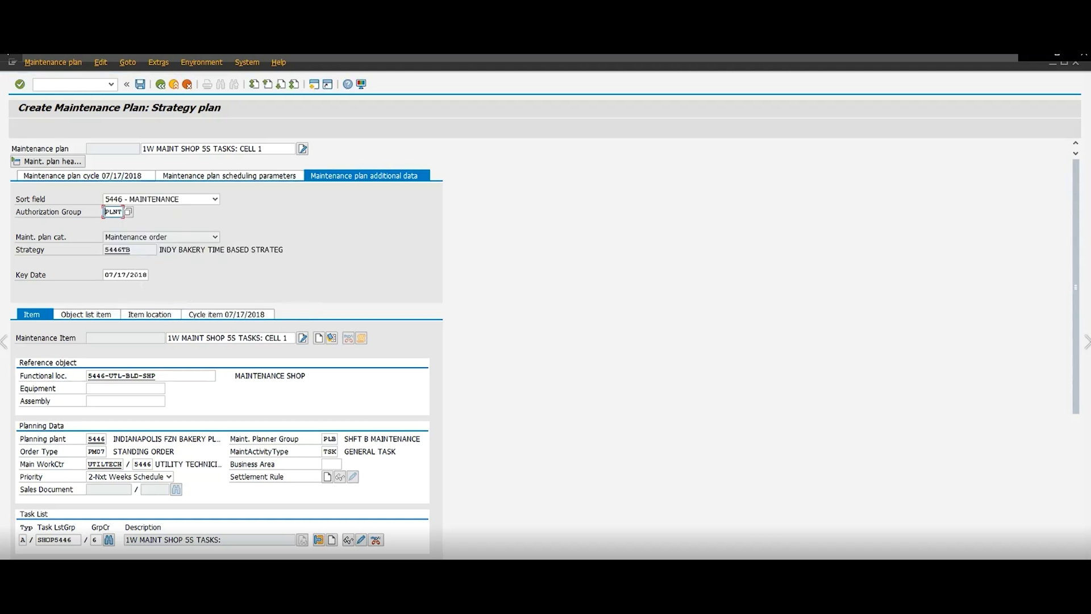
# Pick July 23, 2018 as the key date from the calendar.
pyautogui.click(137, 274)
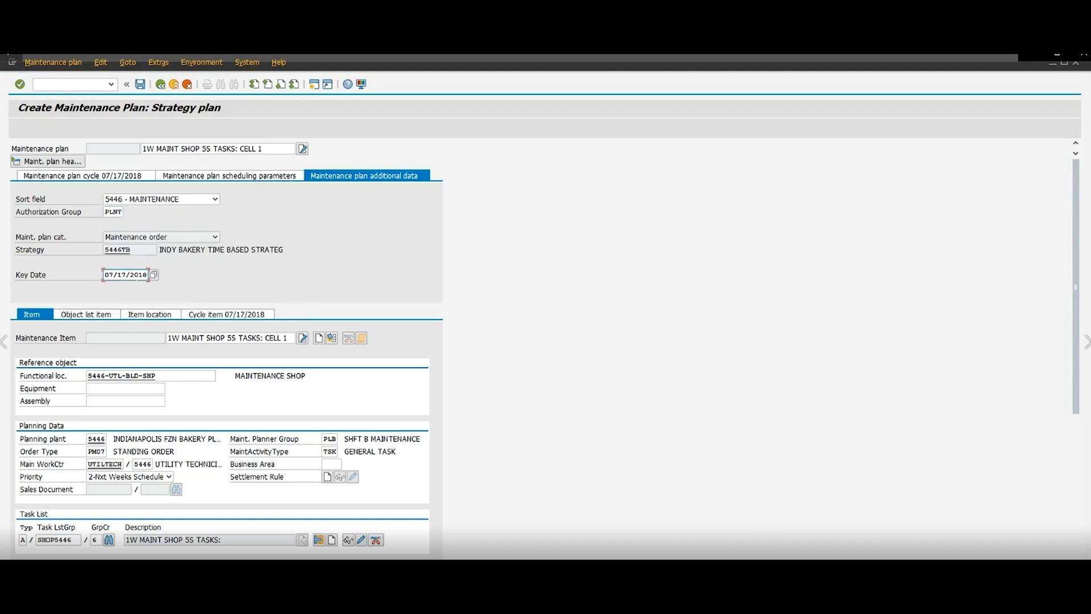
pyautogui.click(153, 275)
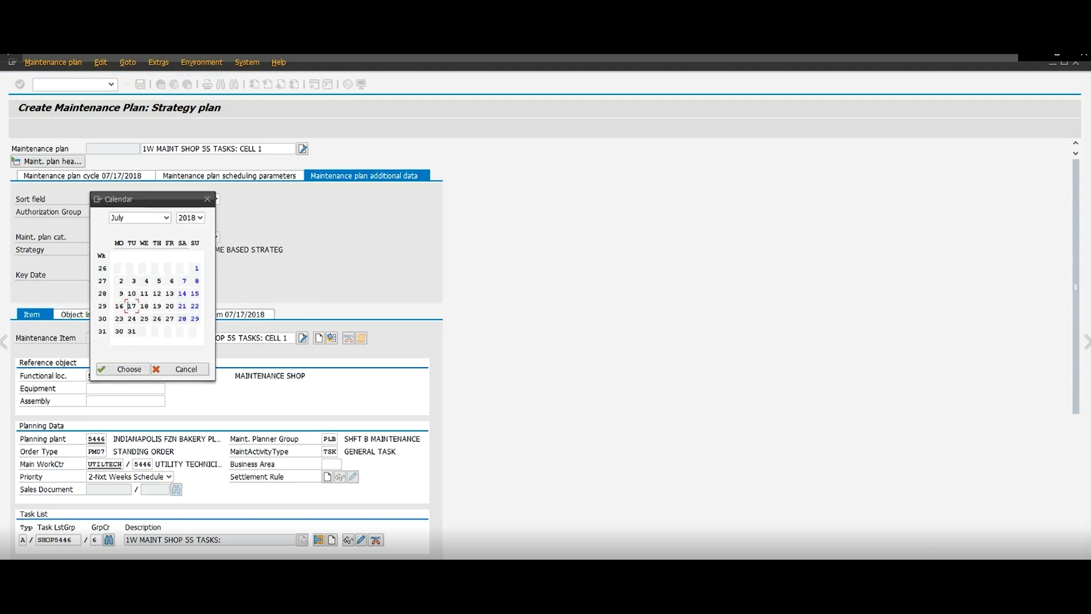
pyautogui.doubleClick(119, 319)
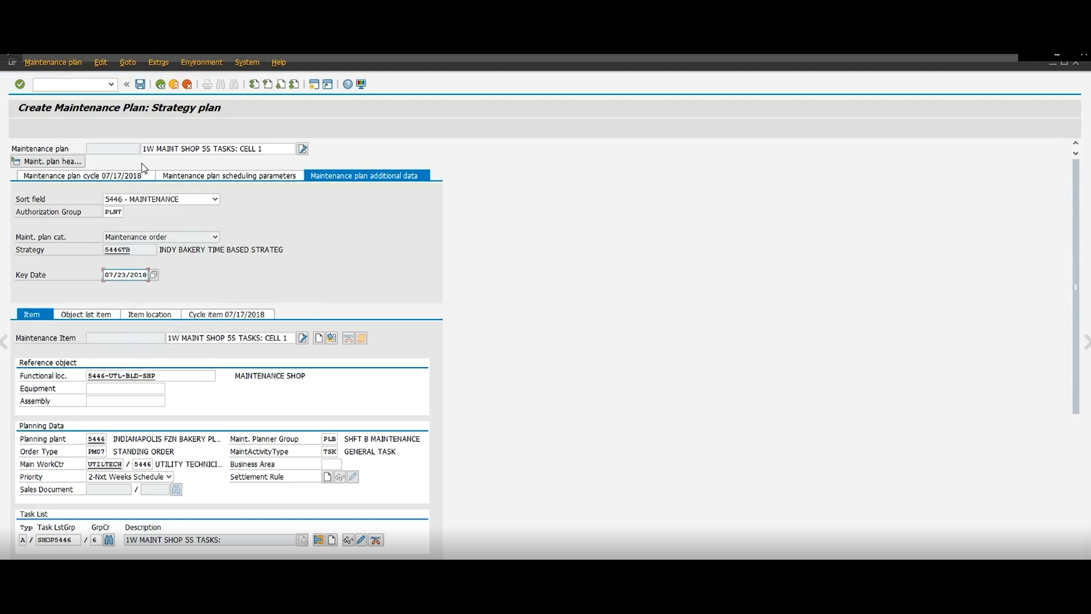
# Save the plan, confirming a cycle start date of 07/23/2018.
pyautogui.click(238, 176)
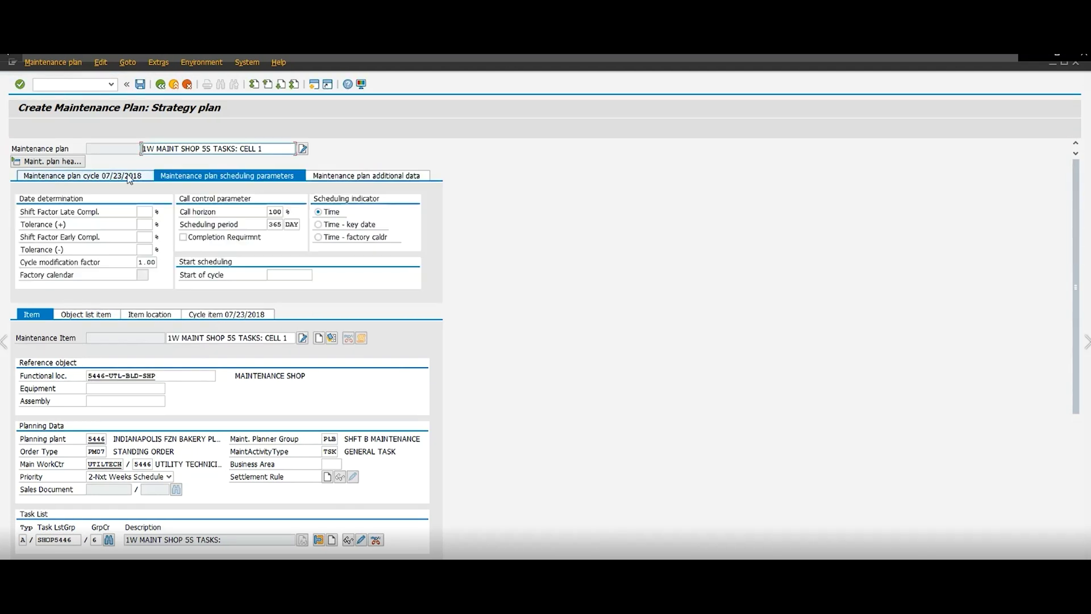
pyautogui.click(123, 176)
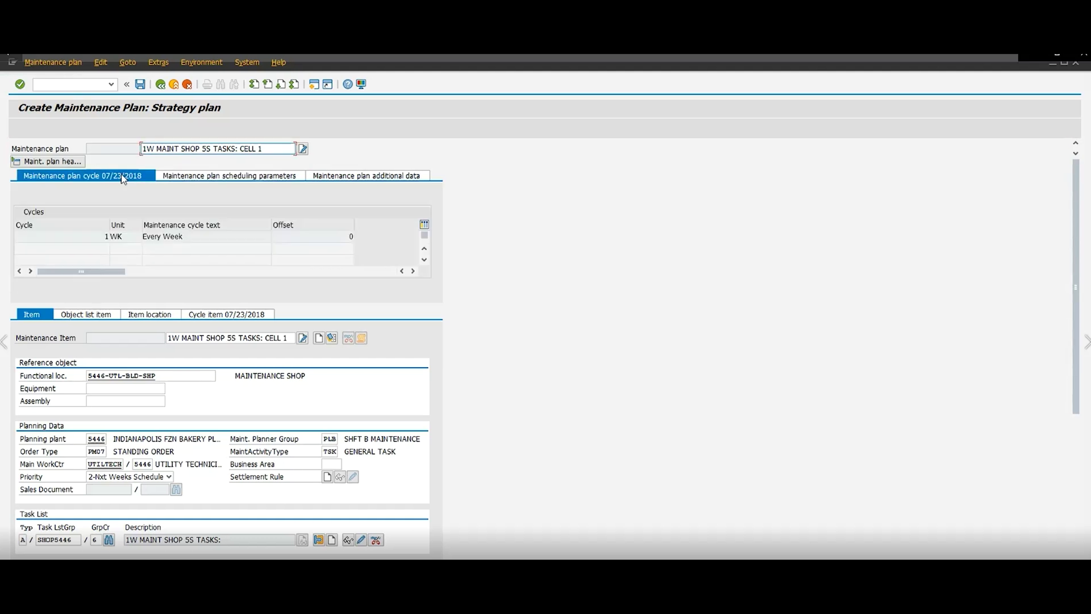
pyautogui.click(141, 84)
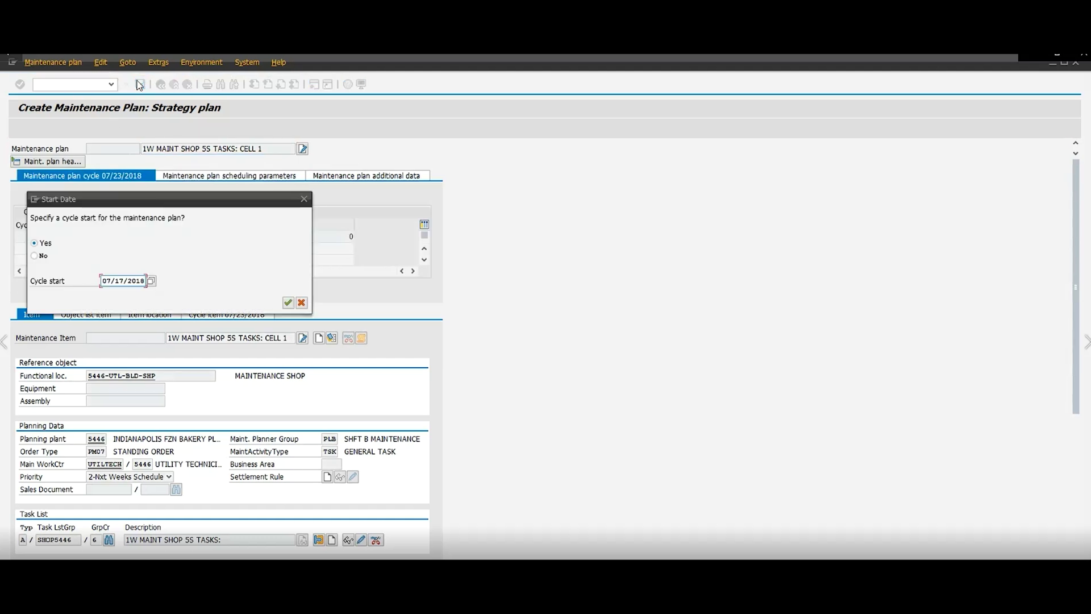
pyautogui.press('Return')
pyautogui.click(155, 280)
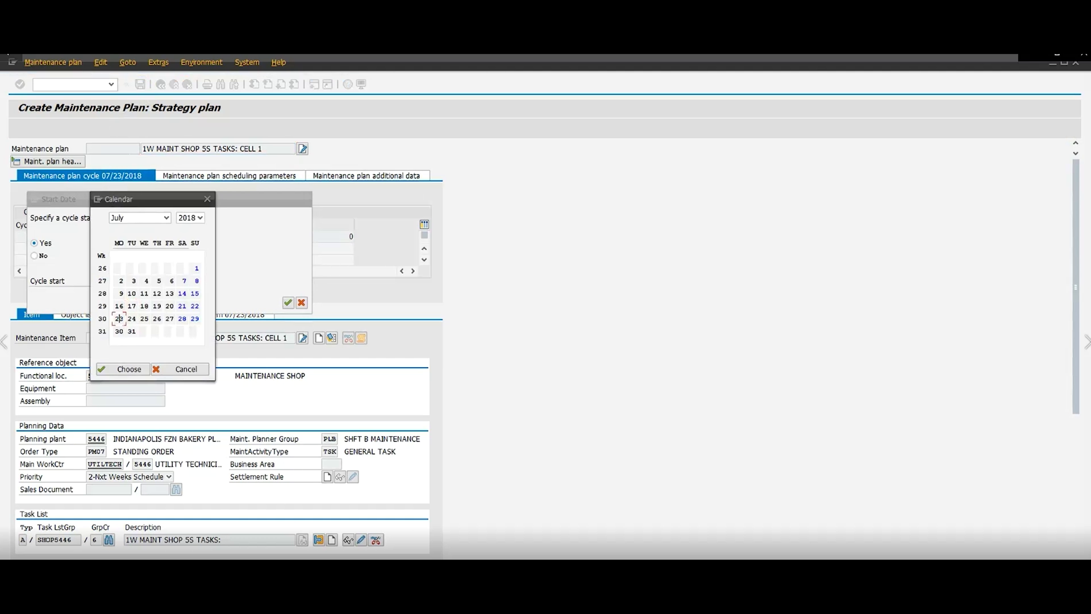
pyautogui.doubleClick(119, 318)
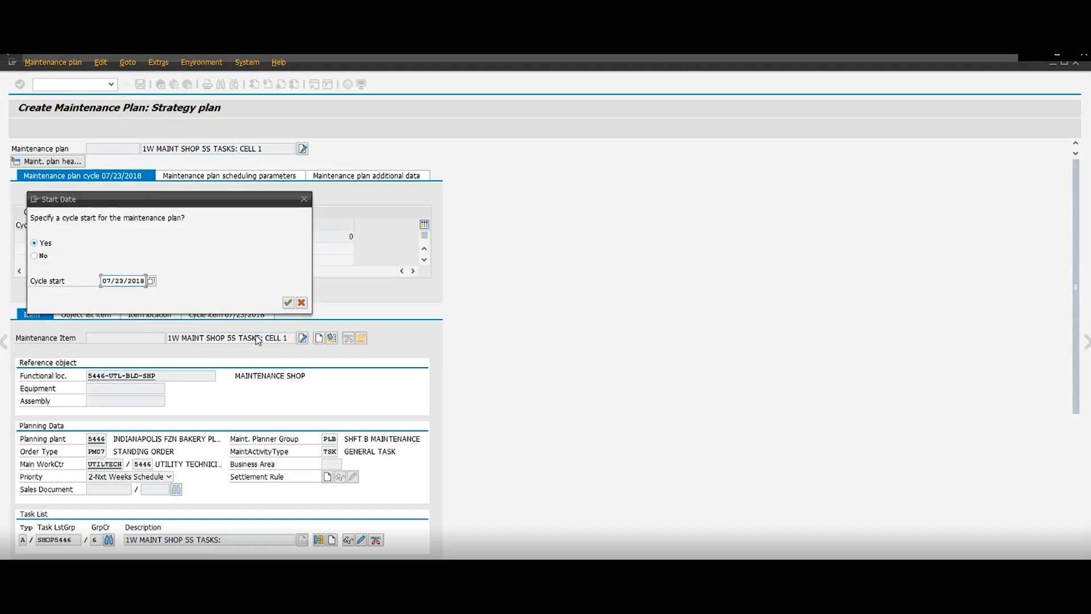
pyautogui.click(287, 303)
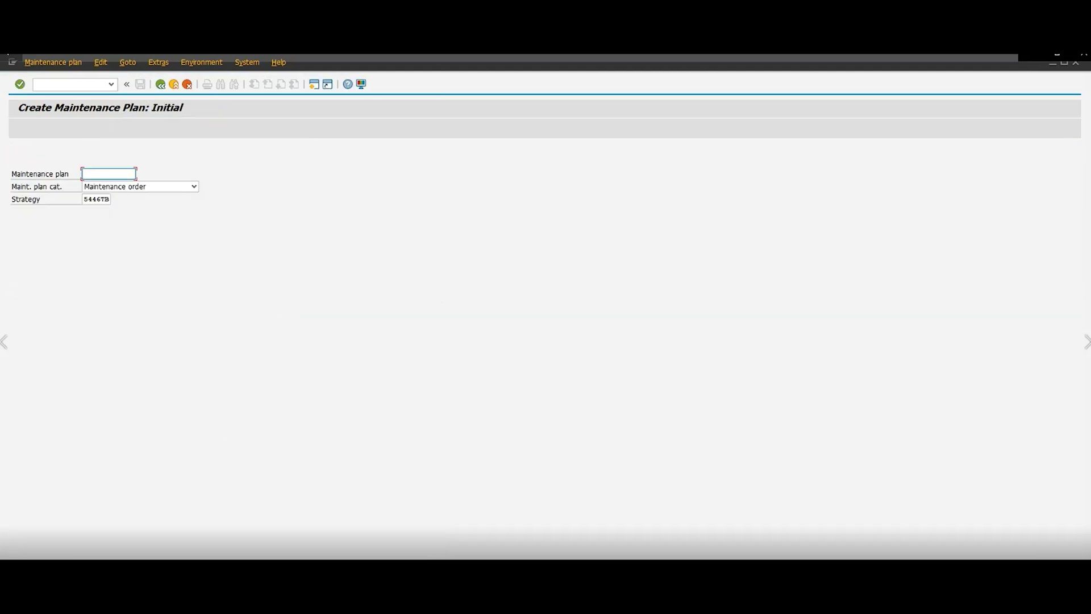